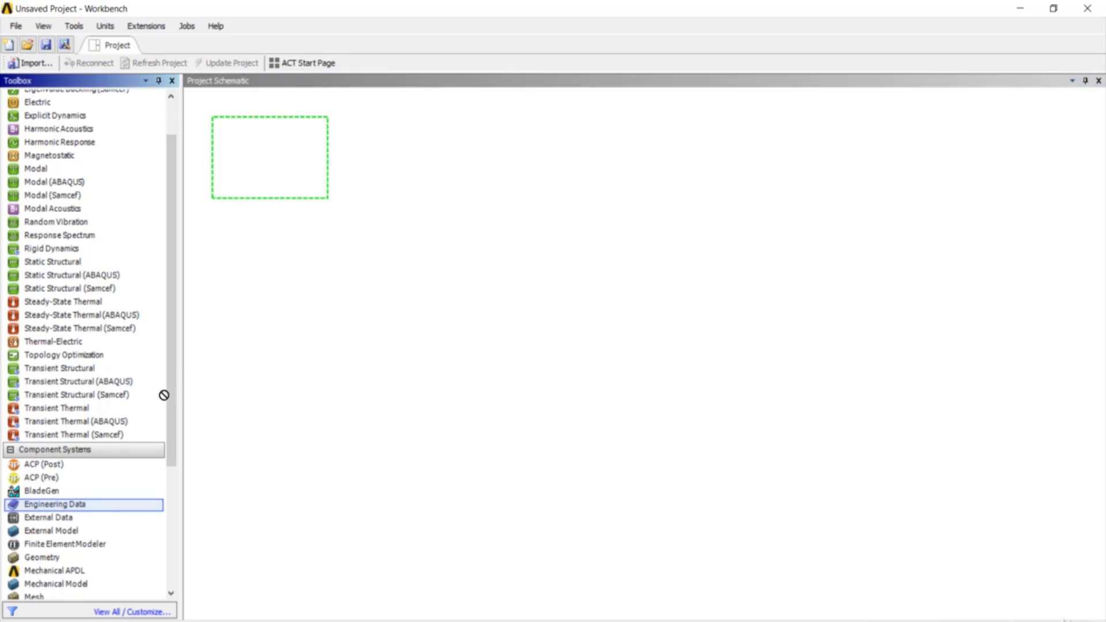
Add a Static Structural analysis system to the project schematic beside the standalone Engineering Data system.
scroll(176, 198, up, 2)
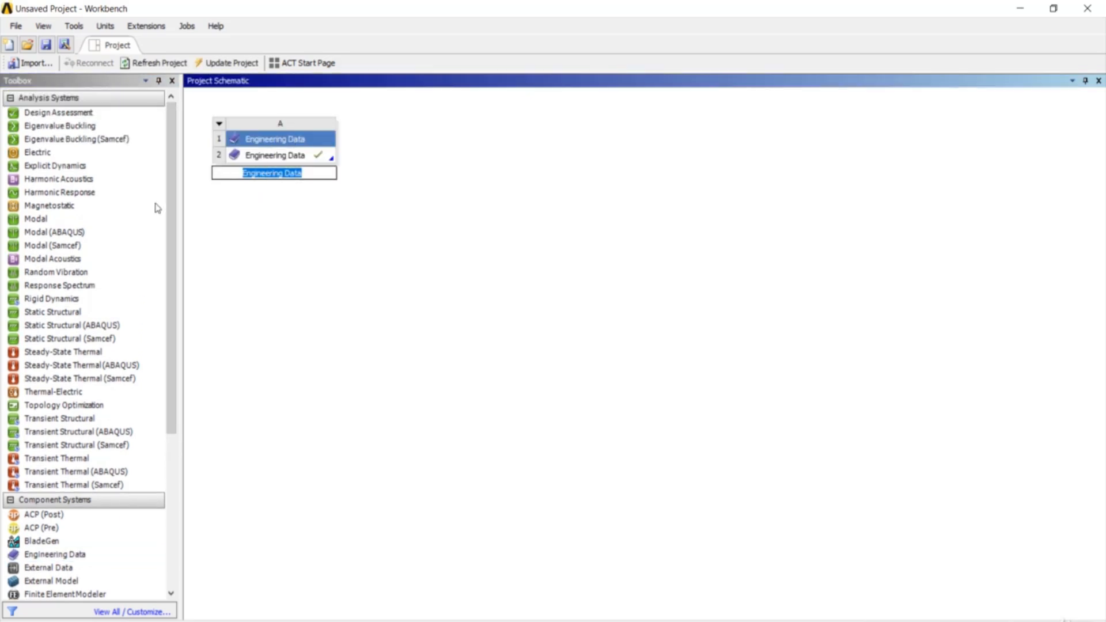
drag(101, 313, 543, 258)
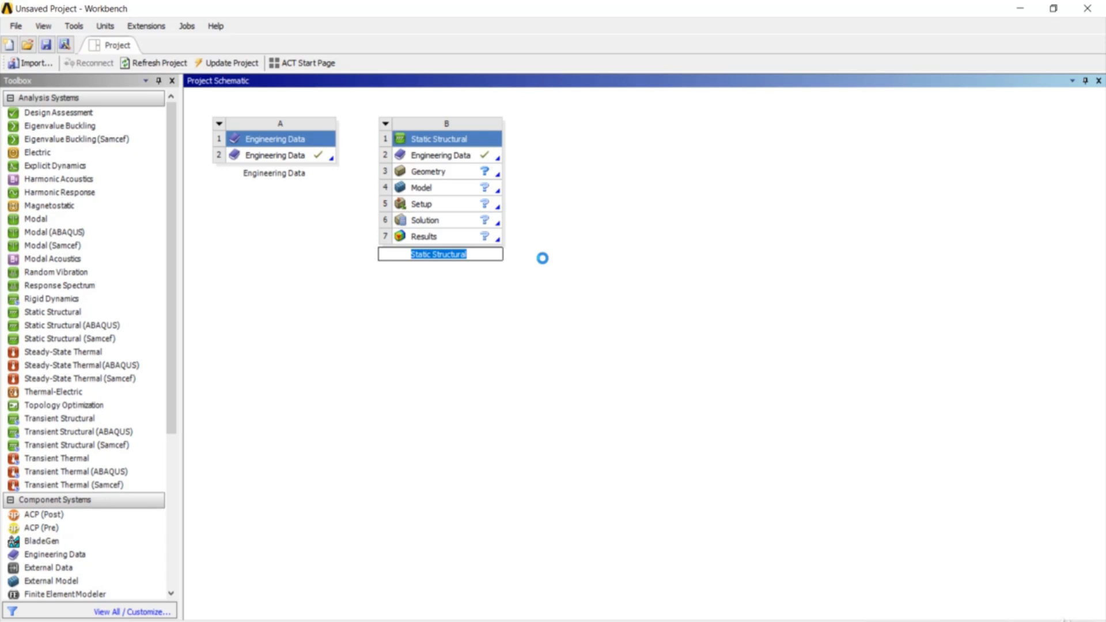
click(545, 264)
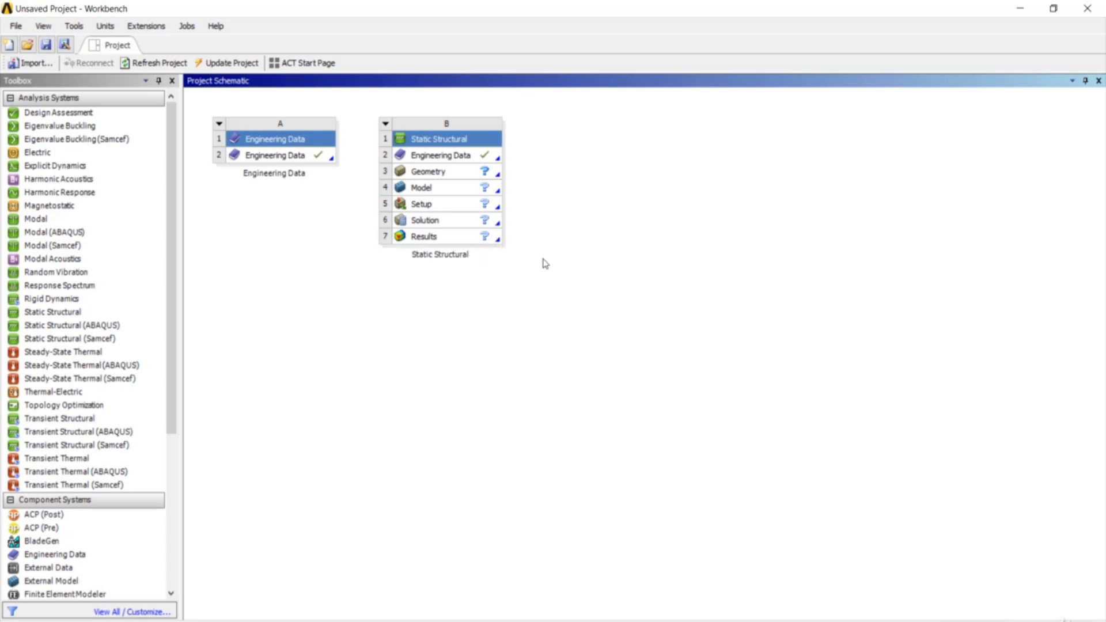
Open the standalone Engineering Data component and add a new material named with a person's first name.
click(253, 160)
double_click(253, 159)
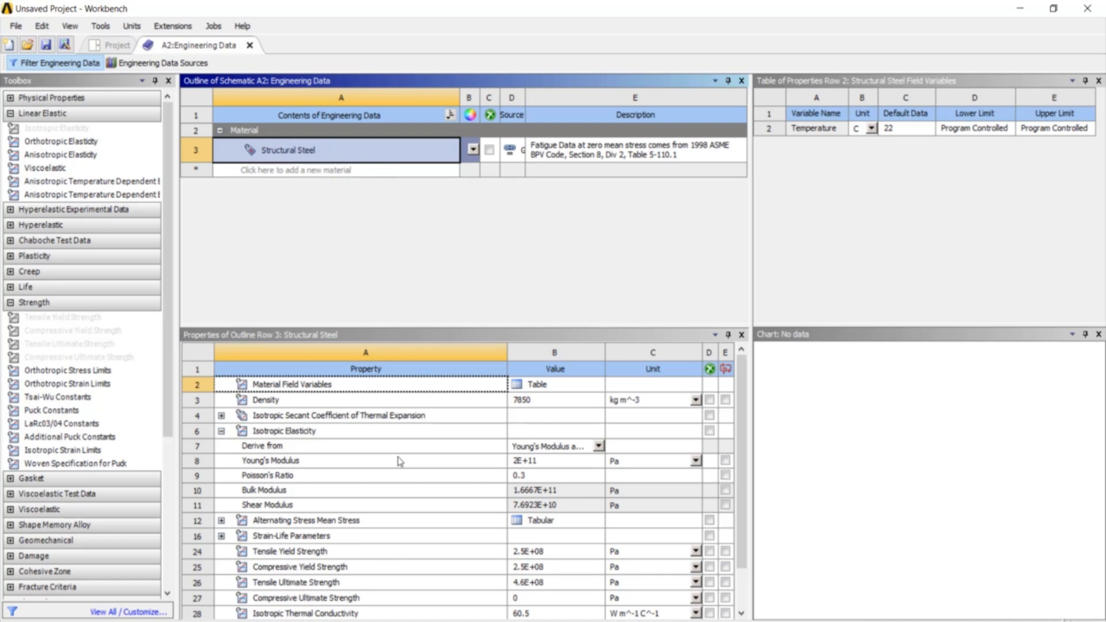
click(314, 171)
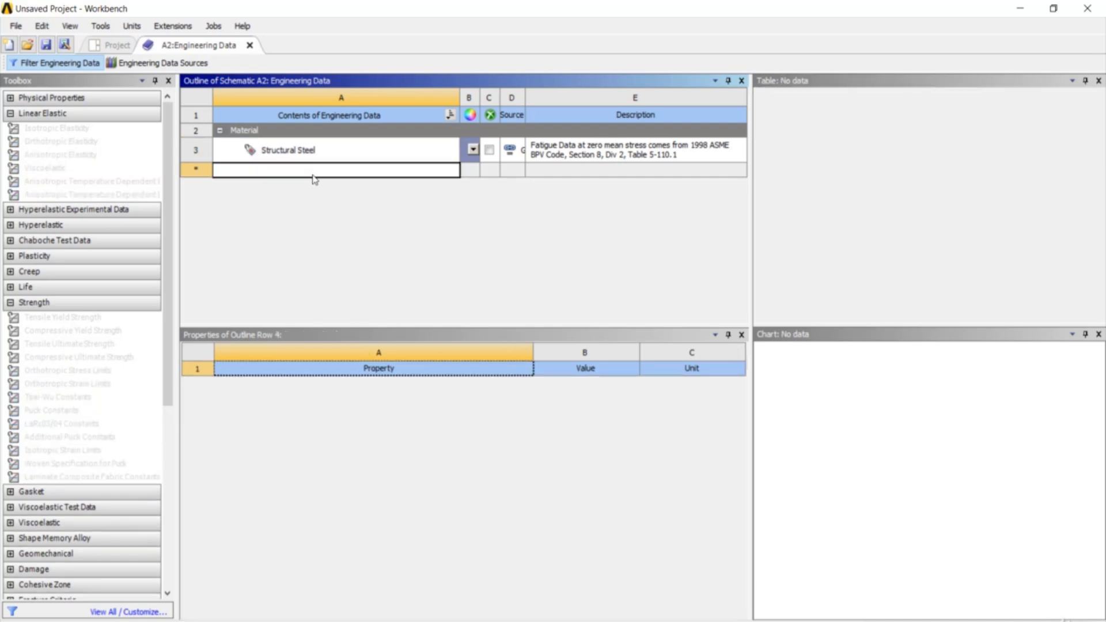
text(rakesh)
key(Return)
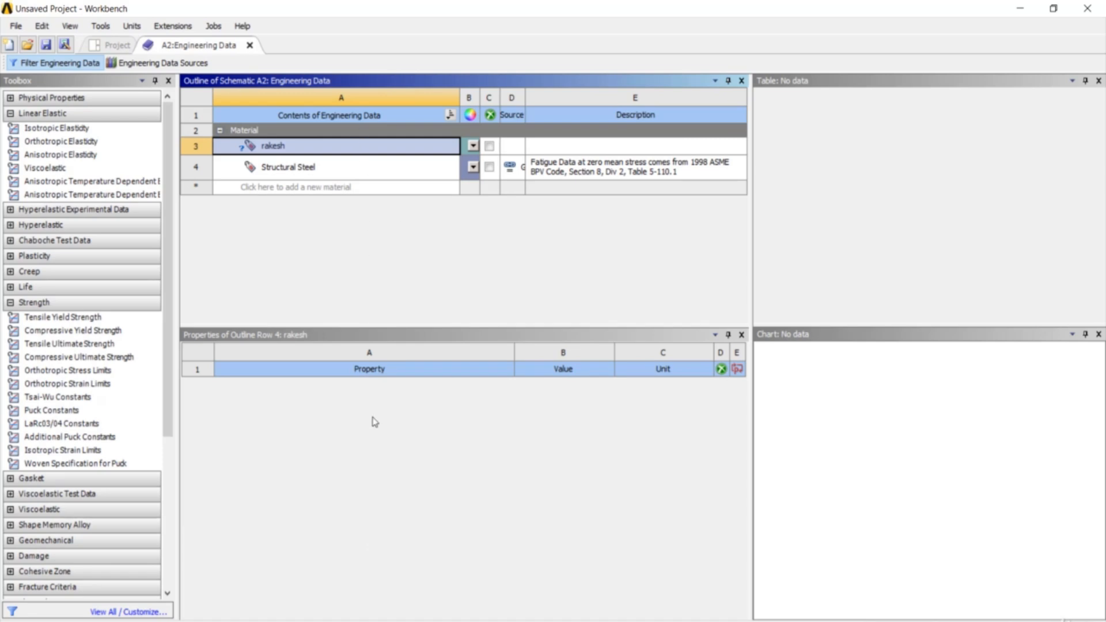
Examine Structural Steel's properties, its Alternating Stress Mean Stress table and chart, and the Linear Elastic property group.
click(355, 167)
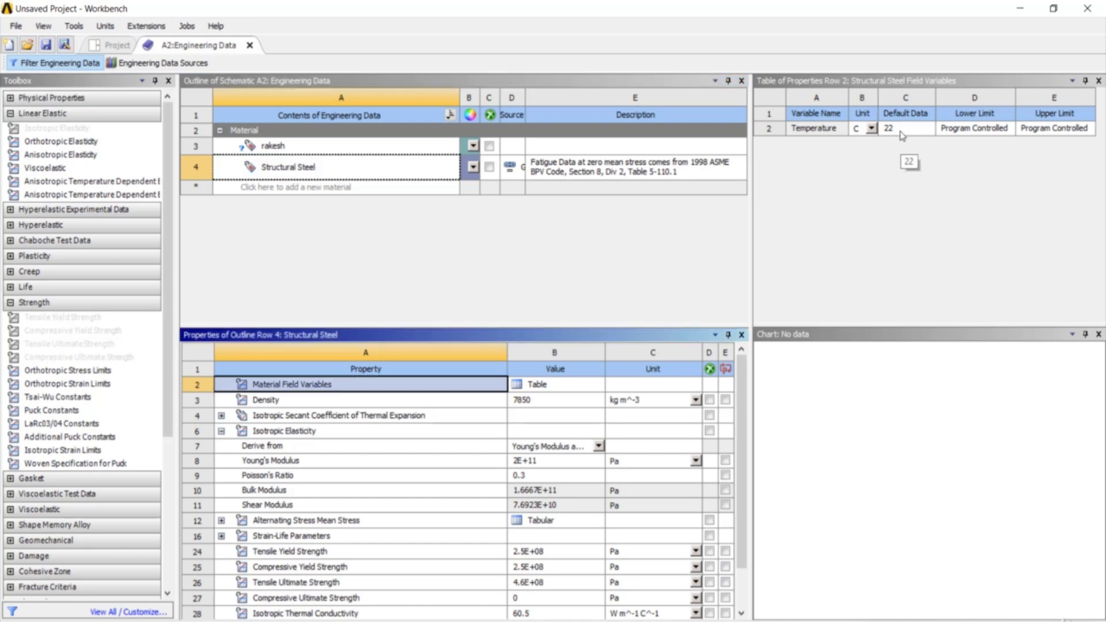
click(584, 526)
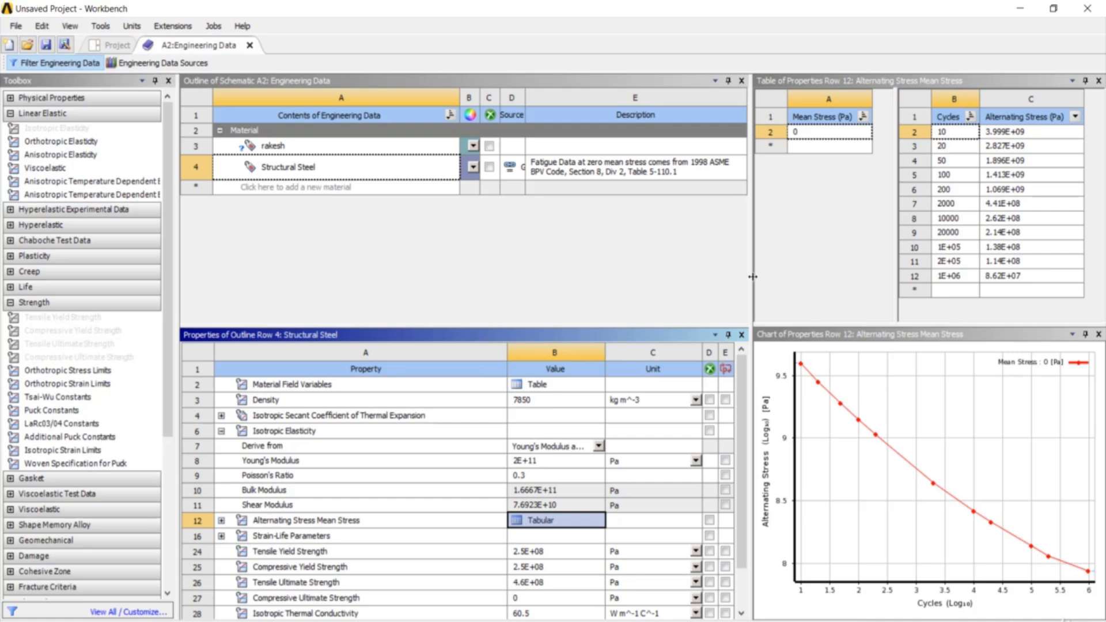
drag(755, 282, 530, 291)
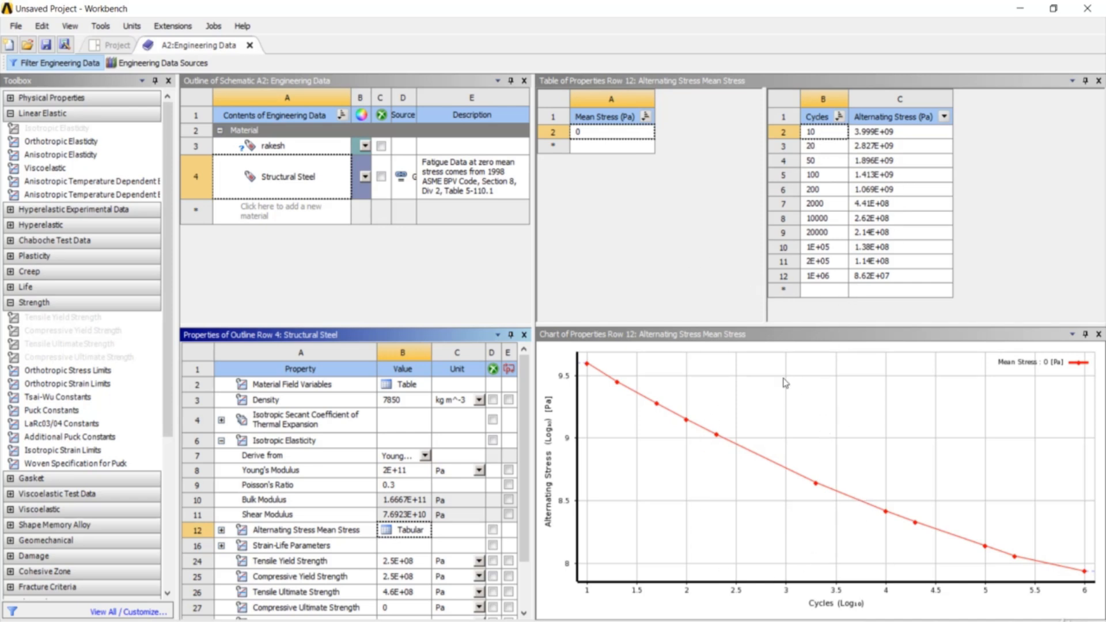
drag(538, 249, 706, 260)
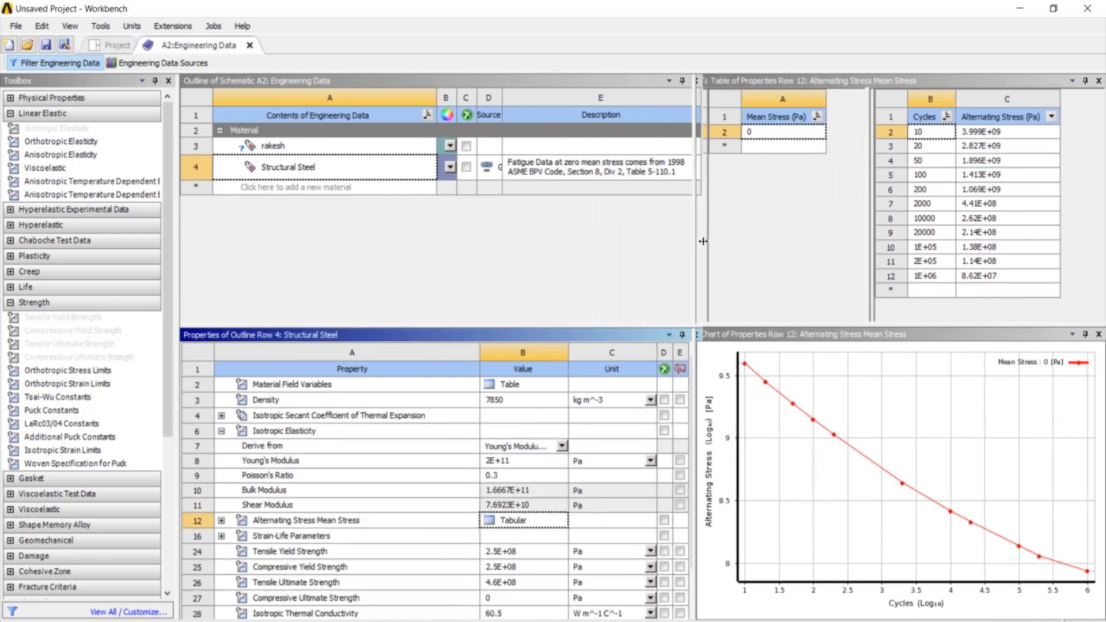
click(10, 114)
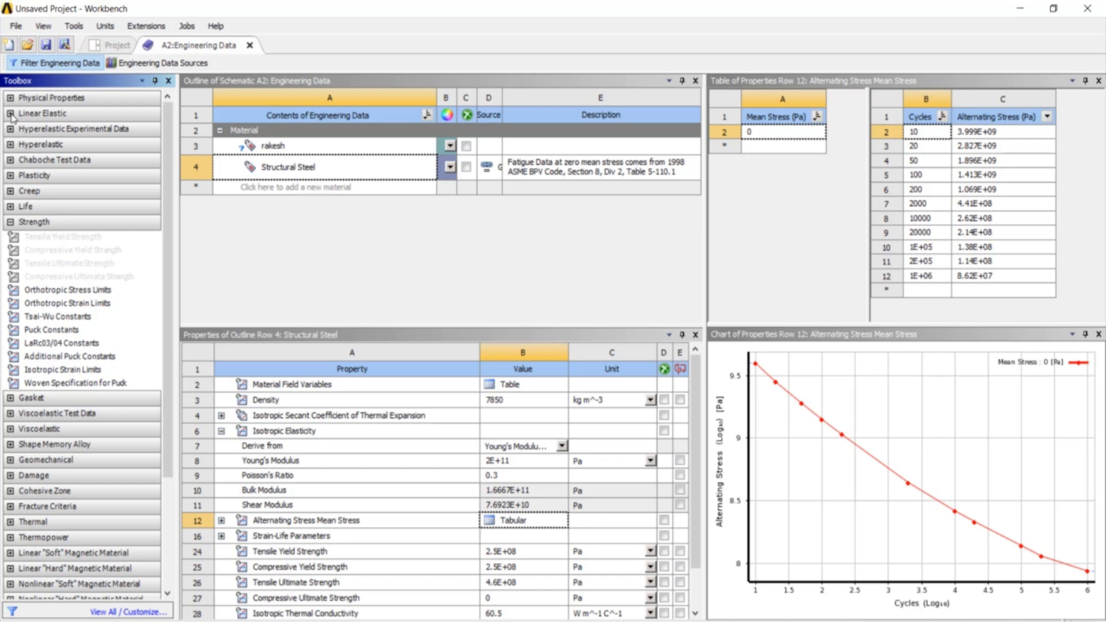
click(11, 114)
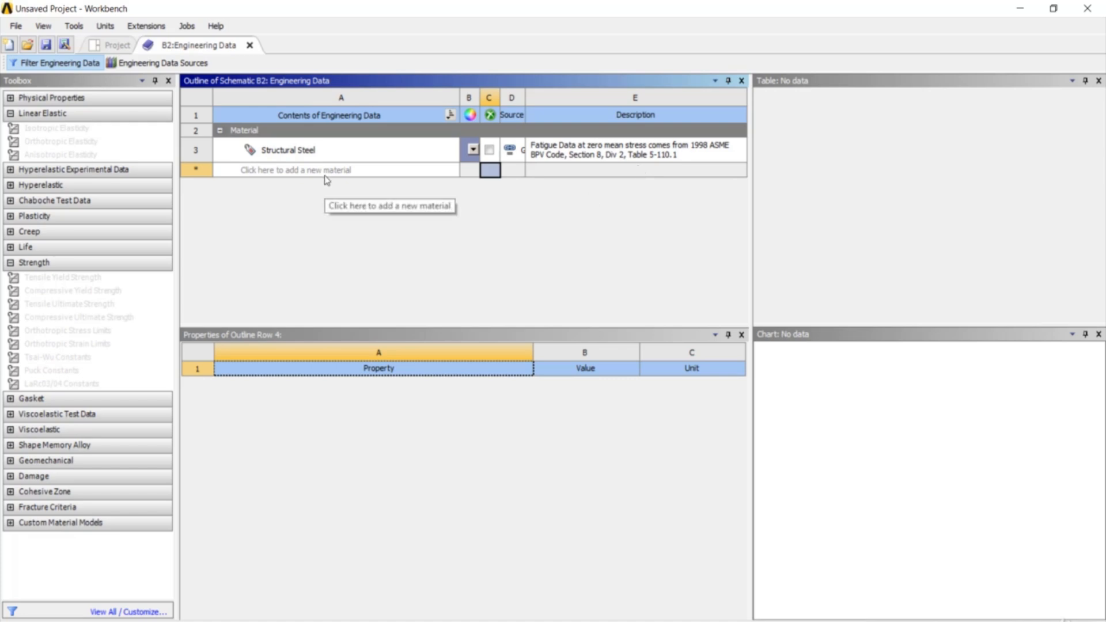
Add a new material under the person's first name to the Static Structural engineering data and check the project schematic's cell status.
click(287, 172)
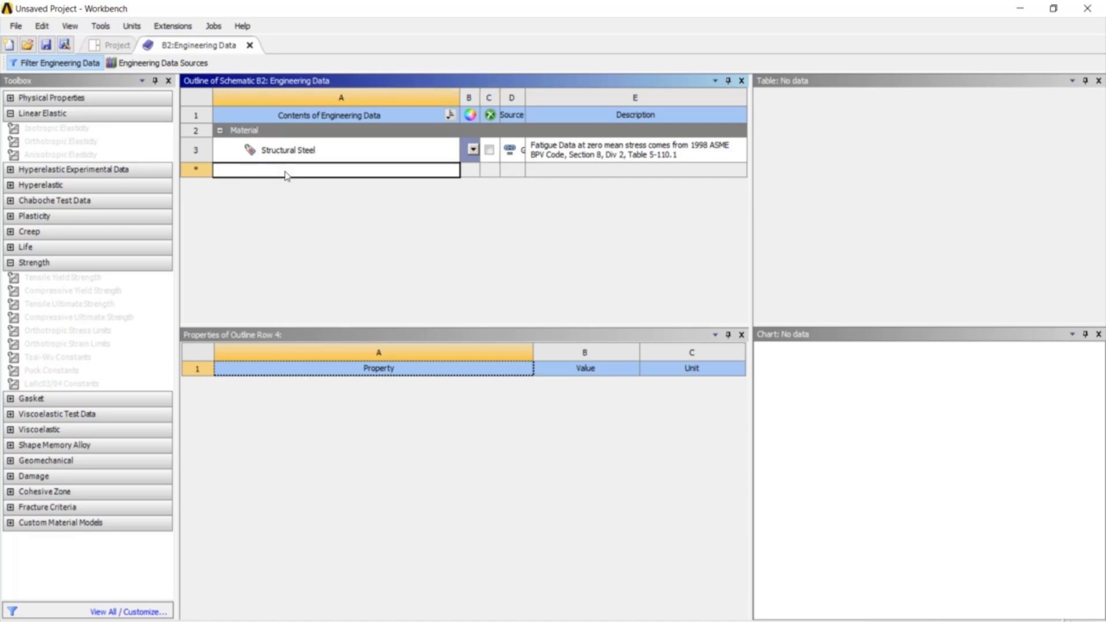
text(rakesh)
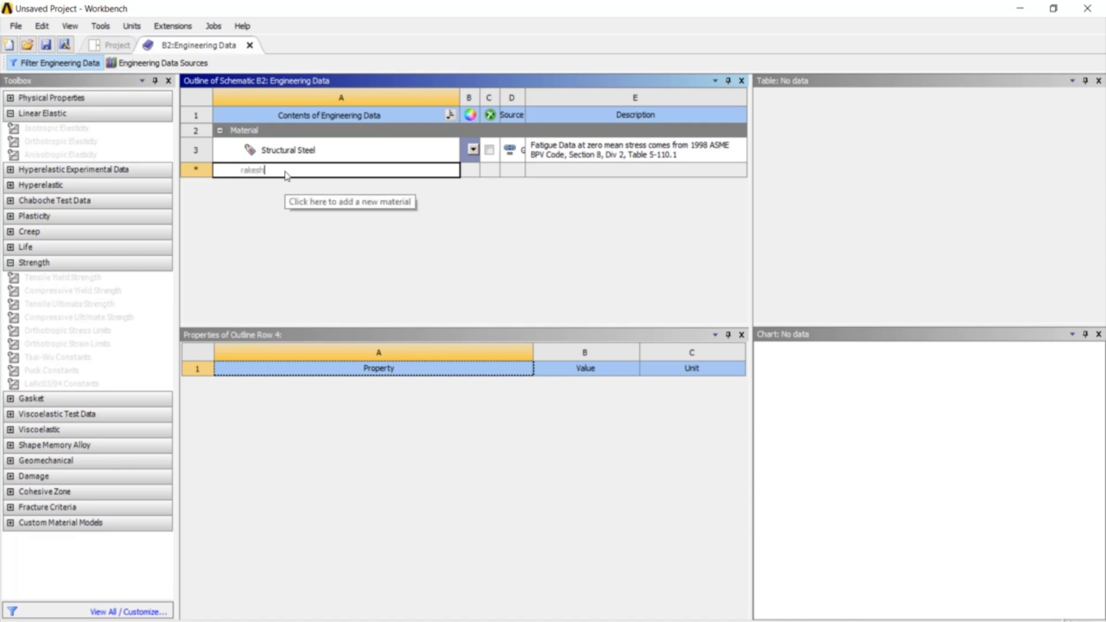
key(Return)
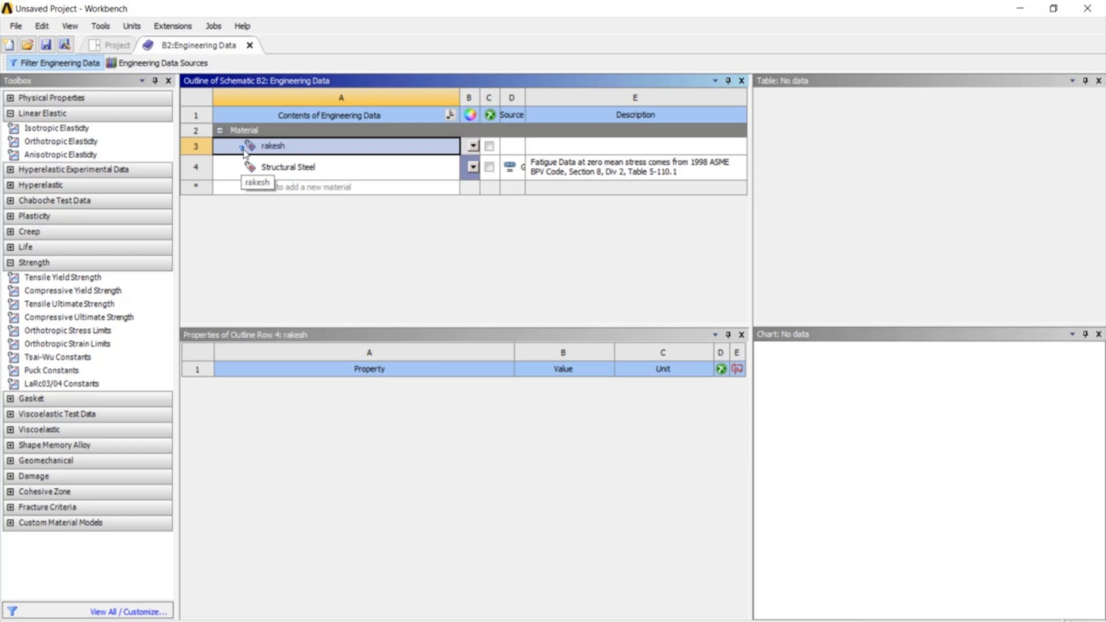
click(115, 45)
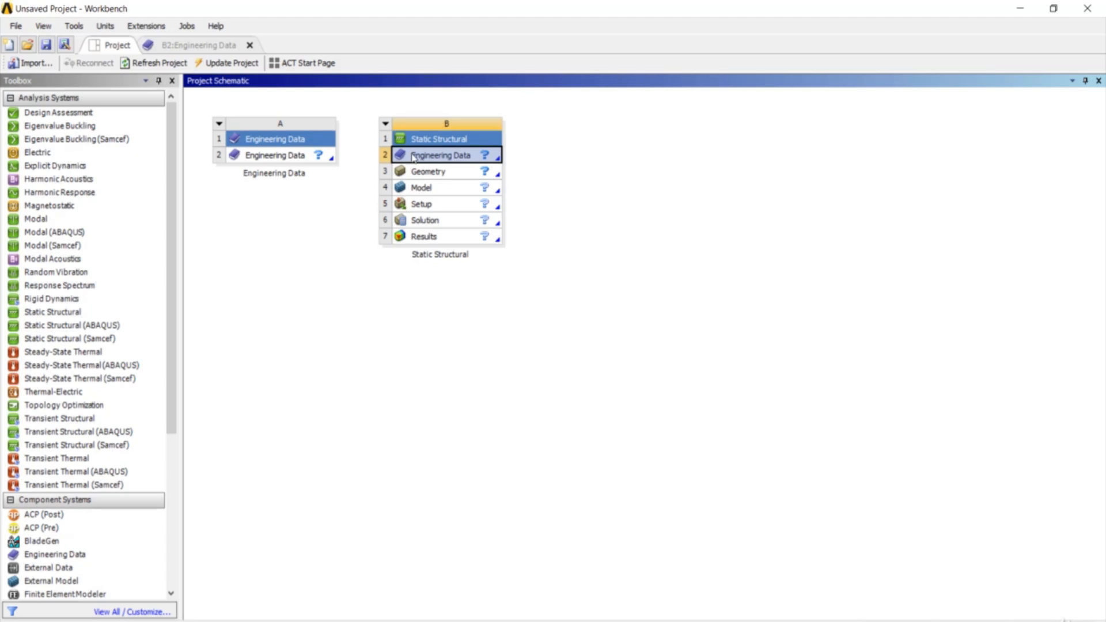
click(210, 43)
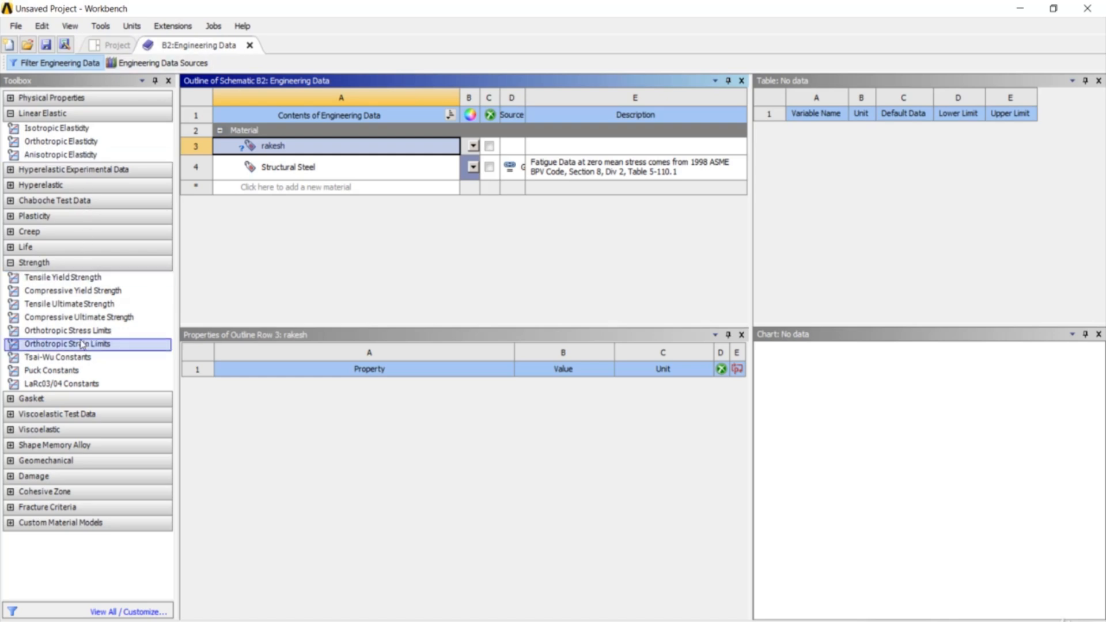
Collapse the Linear Elastic and Strength groups and compare the available property categories with engineering data filtering off and on.
click(10, 114)
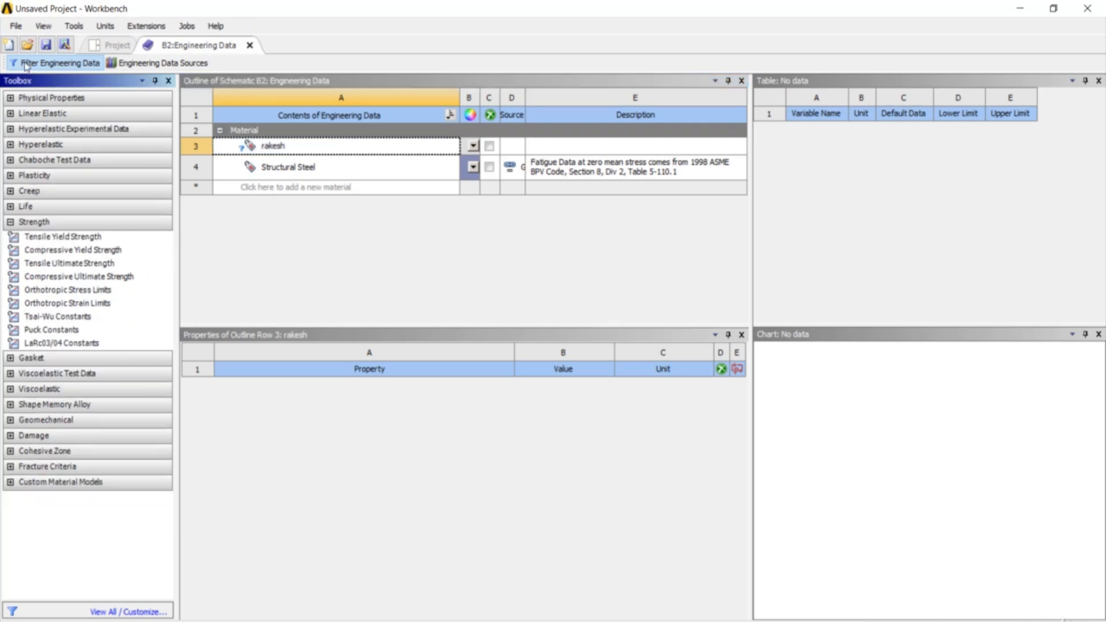
click(9, 222)
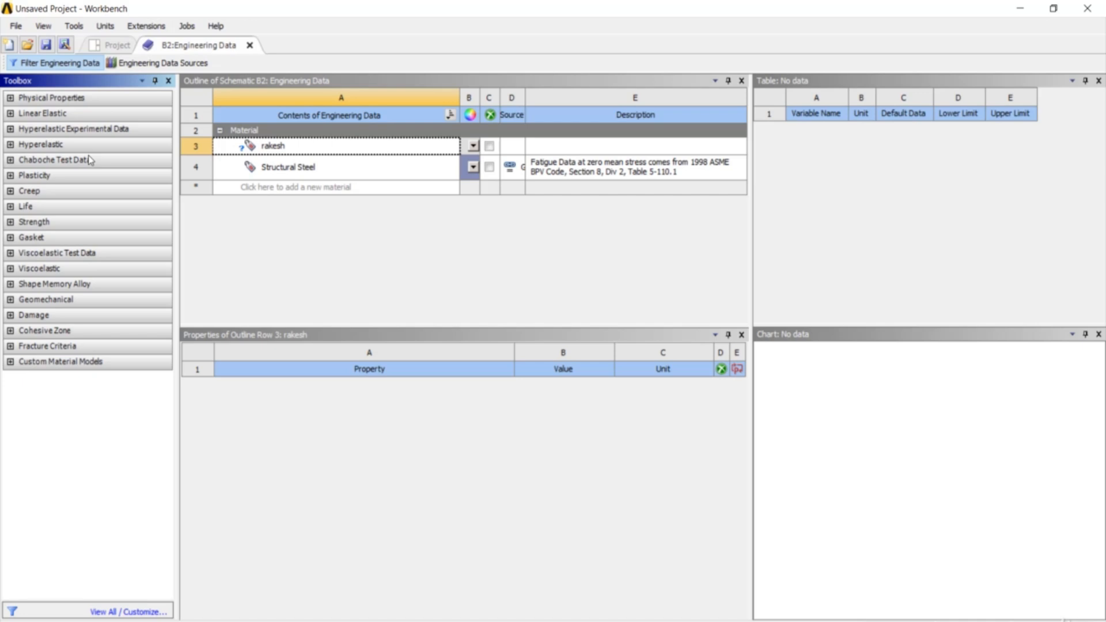
click(39, 65)
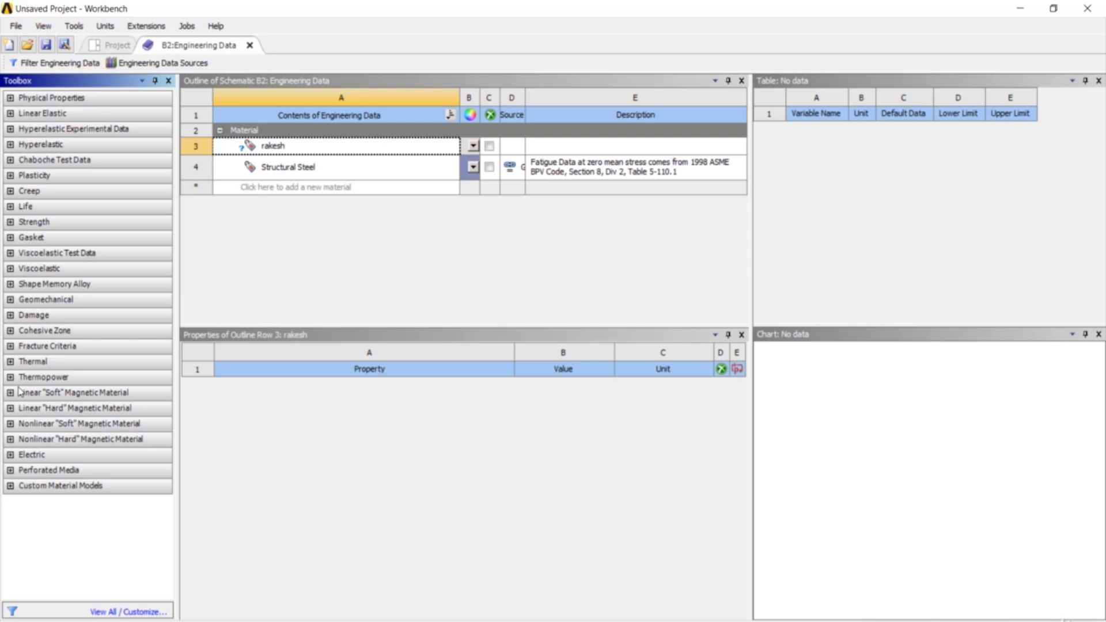
click(54, 65)
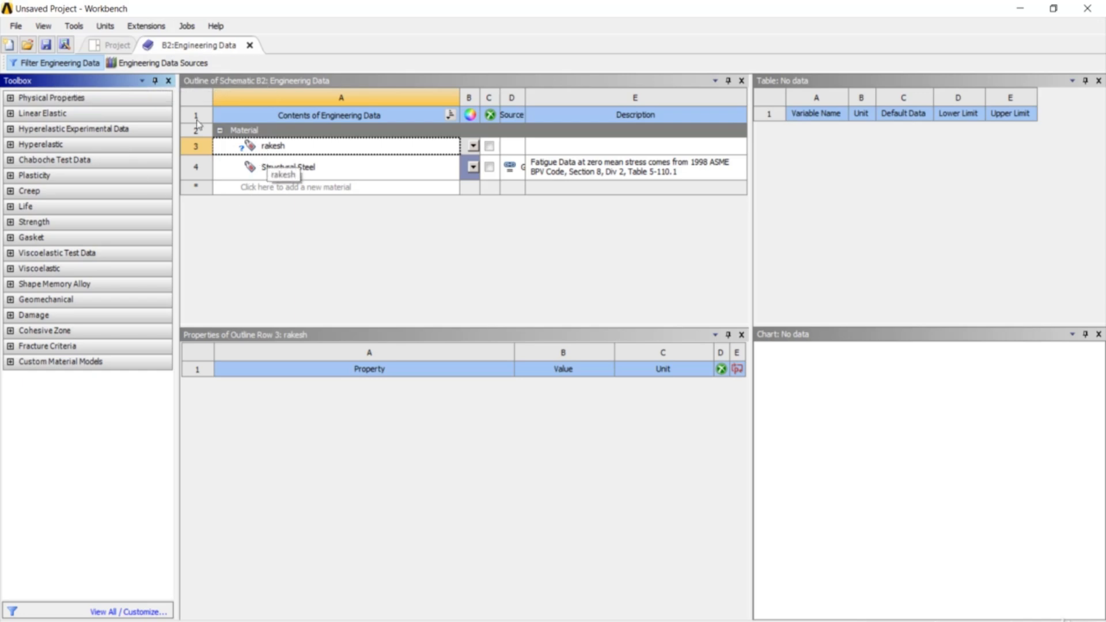
Add the Isotropic Elasticity property from the Linear Elastic group to the new custom material.
click(11, 114)
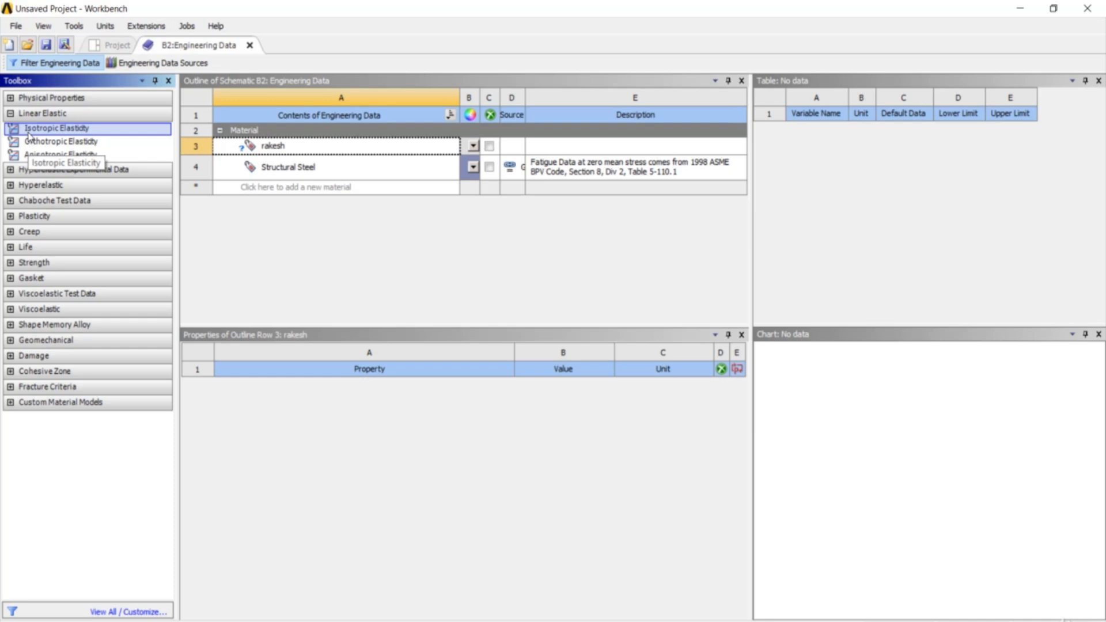
drag(27, 133, 265, 151)
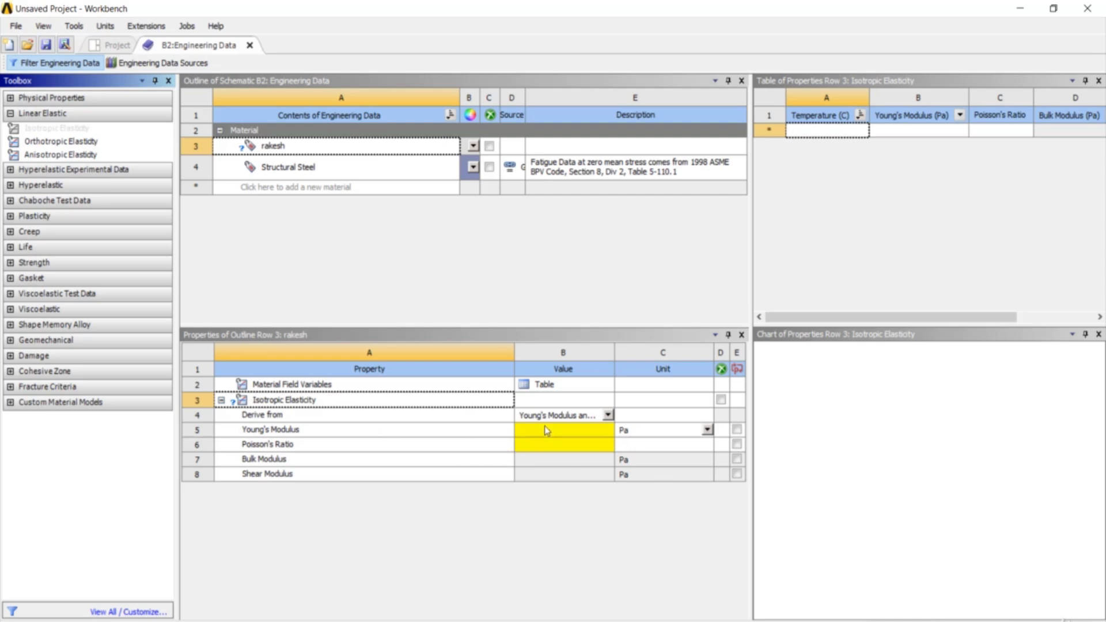
Try MPa as the Young's Modulus unit, return it to Pa, and review the other available units.
click(707, 431)
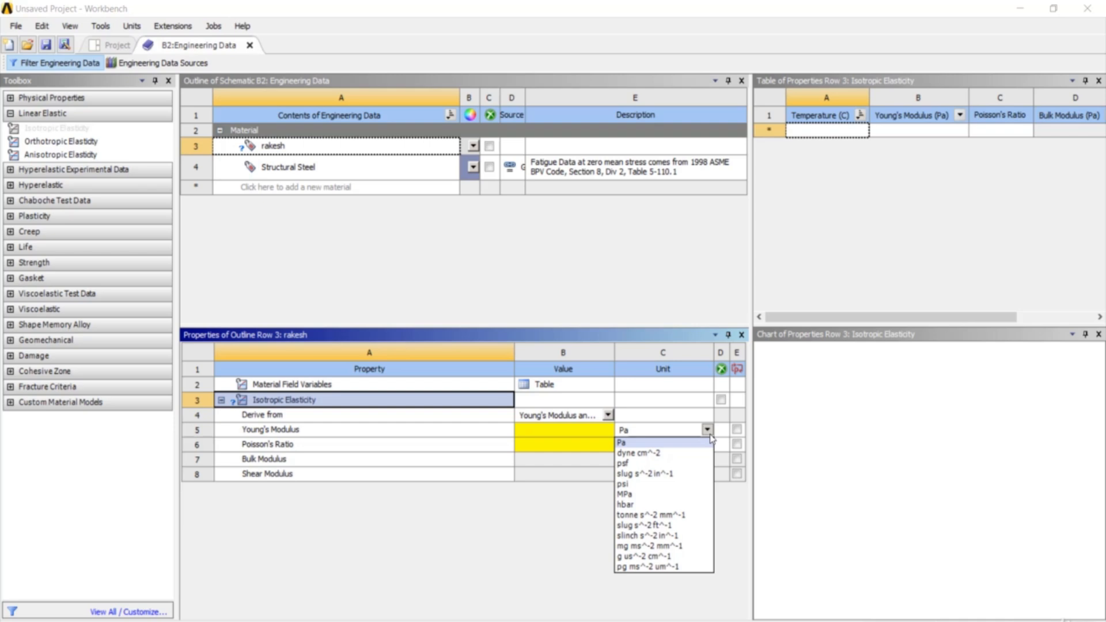
click(689, 495)
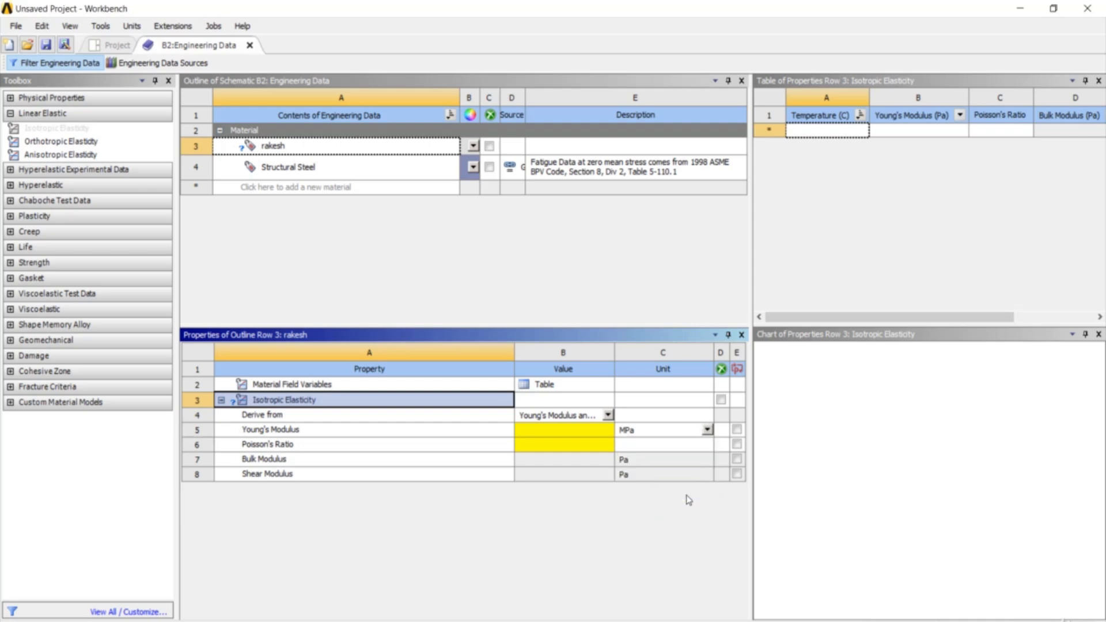
click(707, 429)
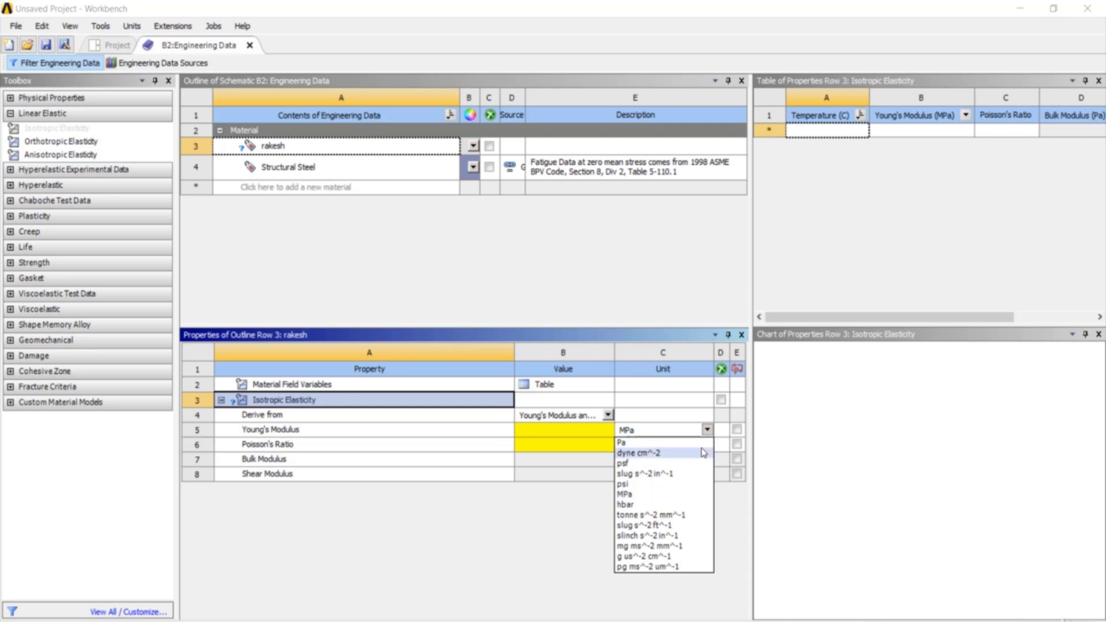
click(704, 447)
click(706, 430)
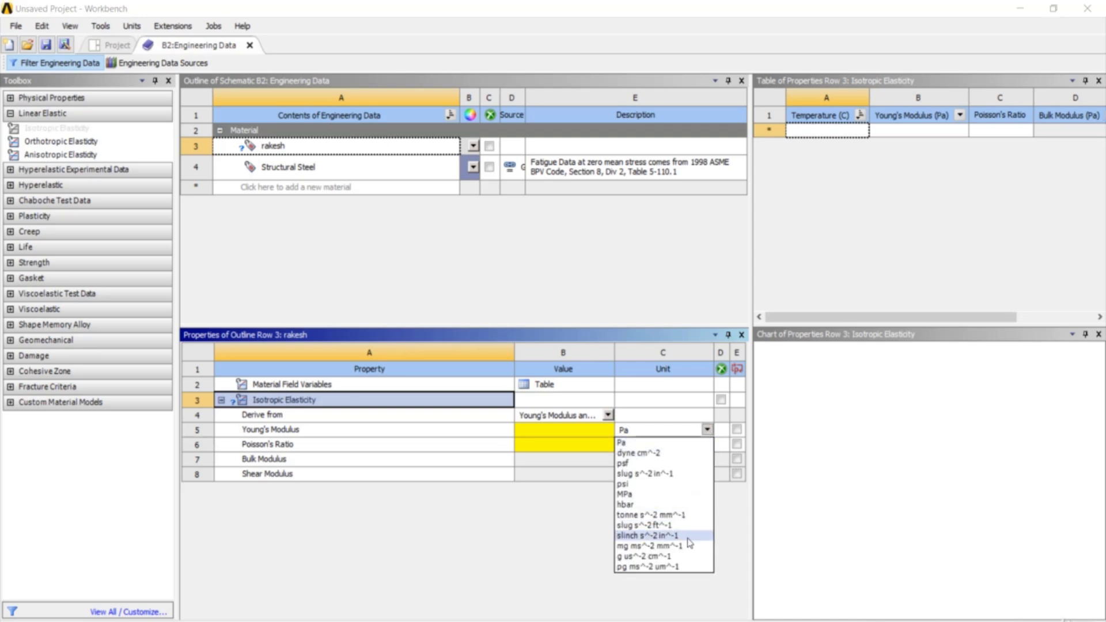
click(590, 545)
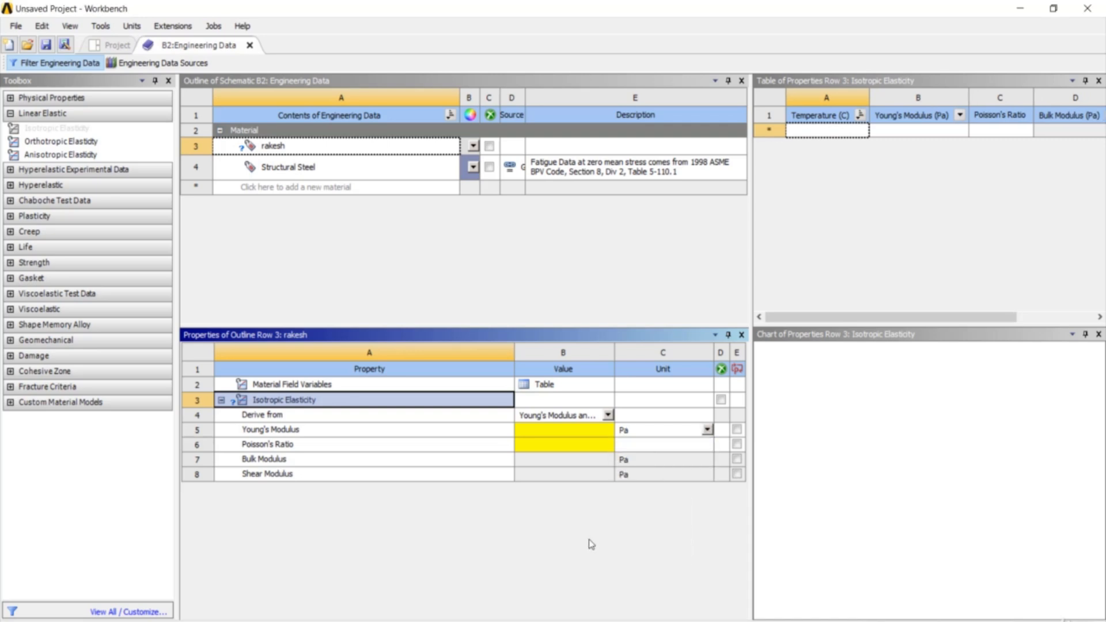
Set the custom material's Young's Modulus to 1.3e3 Pa.
click(583, 431)
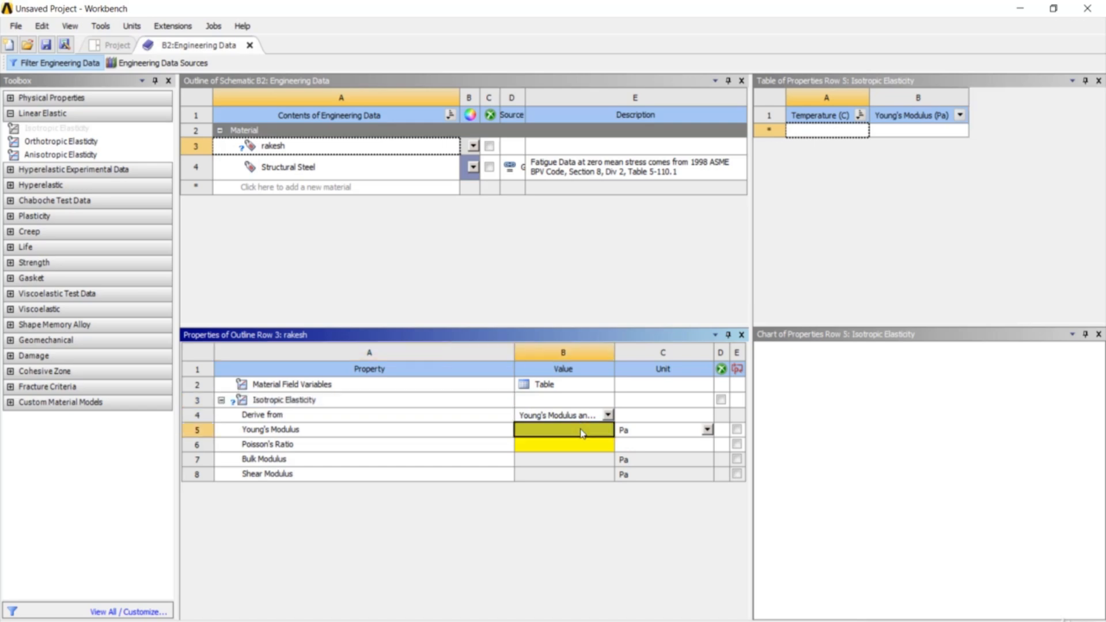
text(1.3e3)
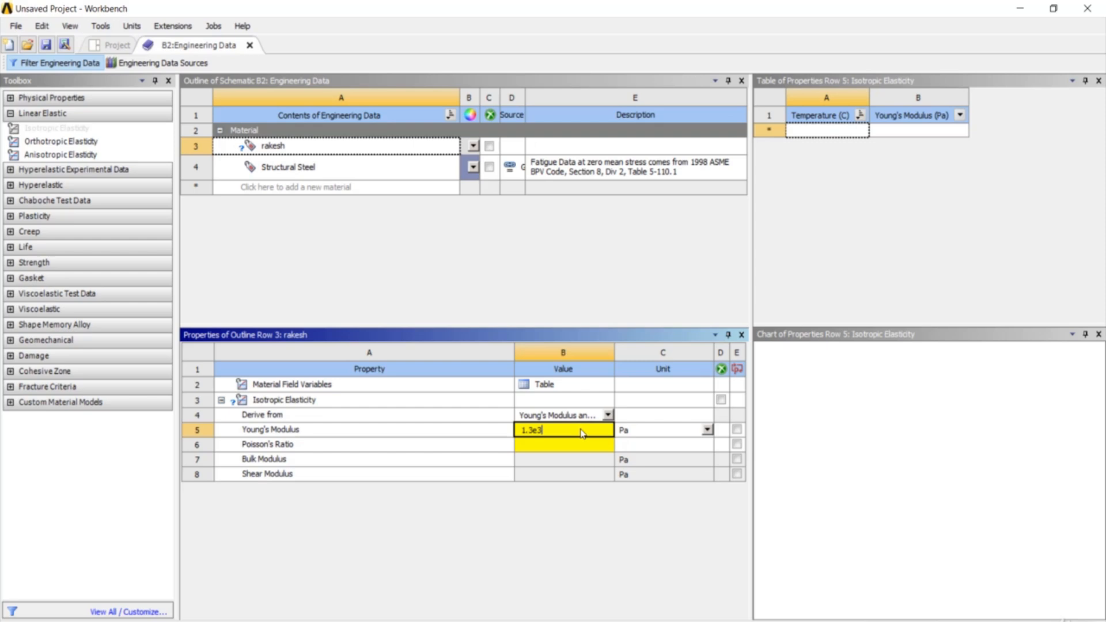
key(Return)
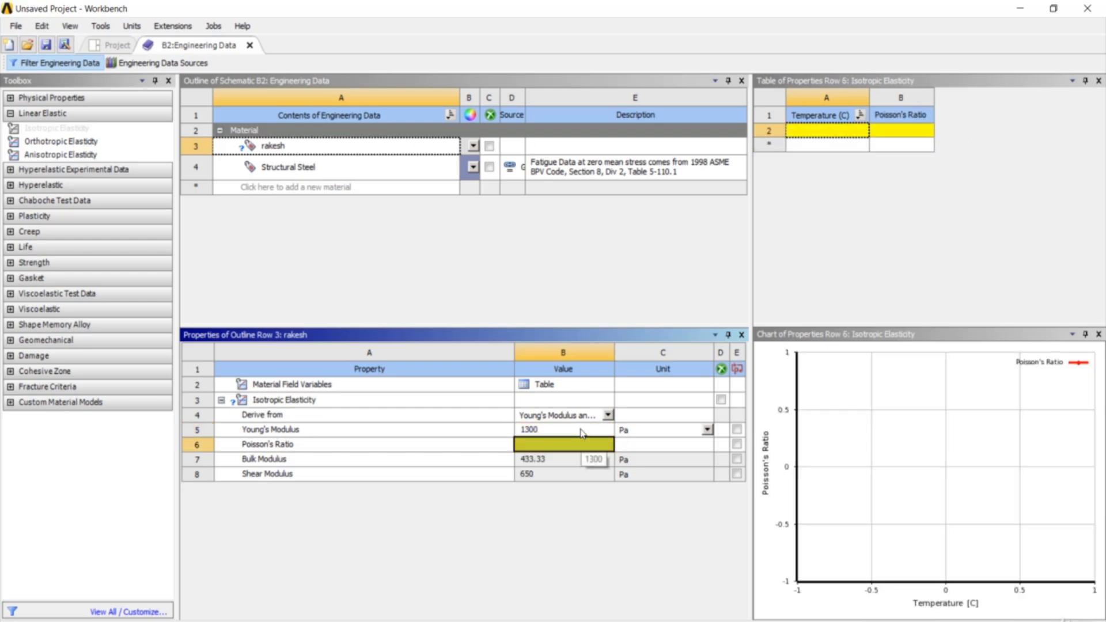
Try Poisson's Ratio values of 0.5 and 0.6 for the custom material.
text(0.5)
key(Return)
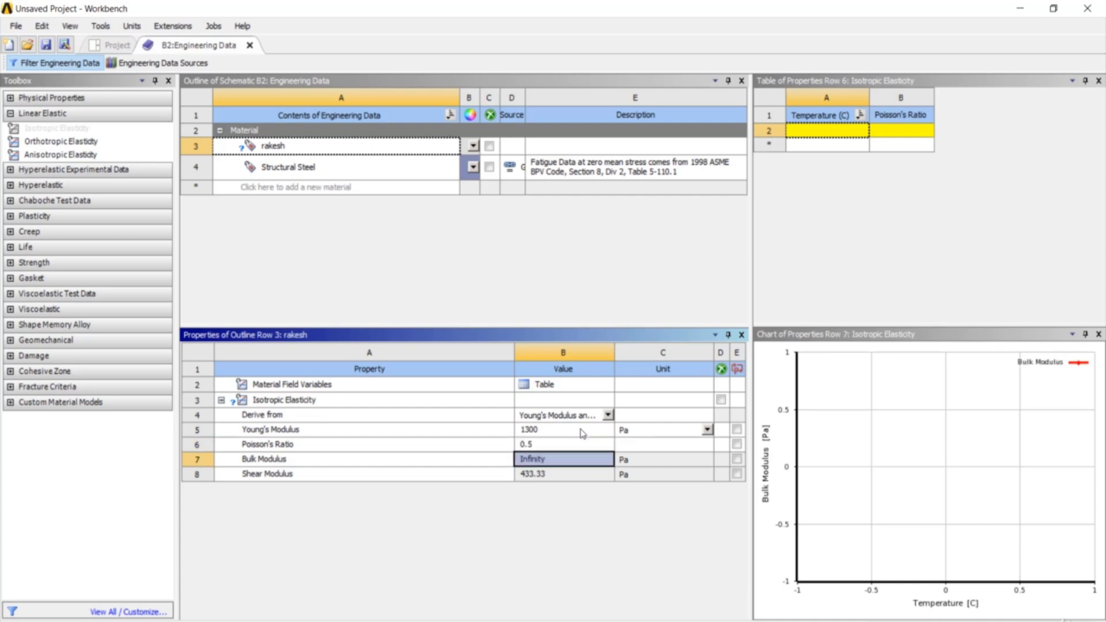
click(562, 448)
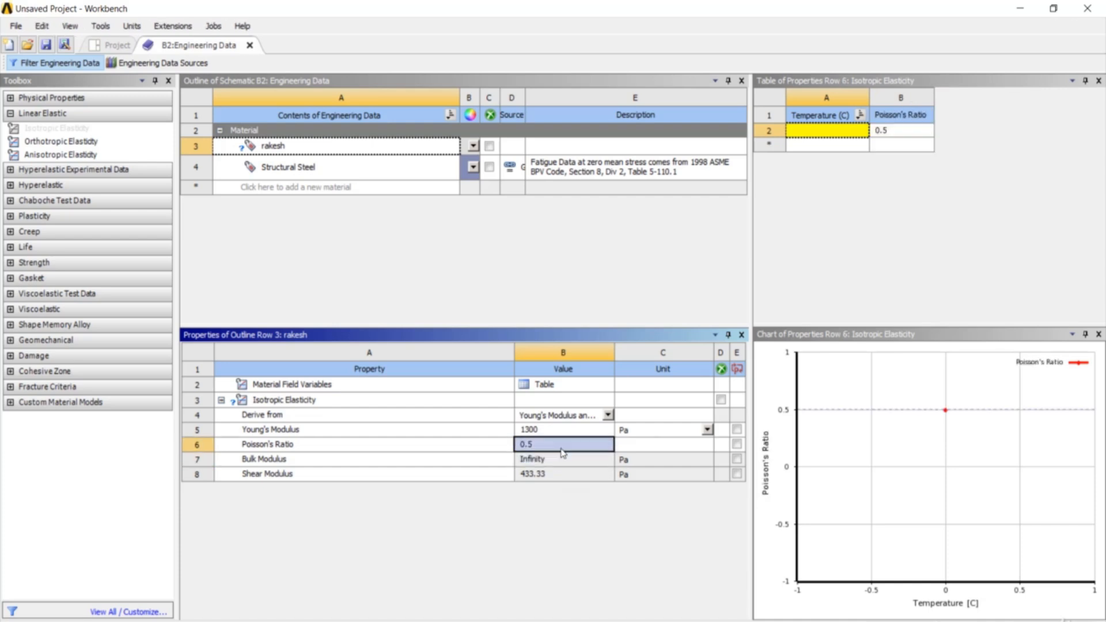
text(0.6)
key(Return)
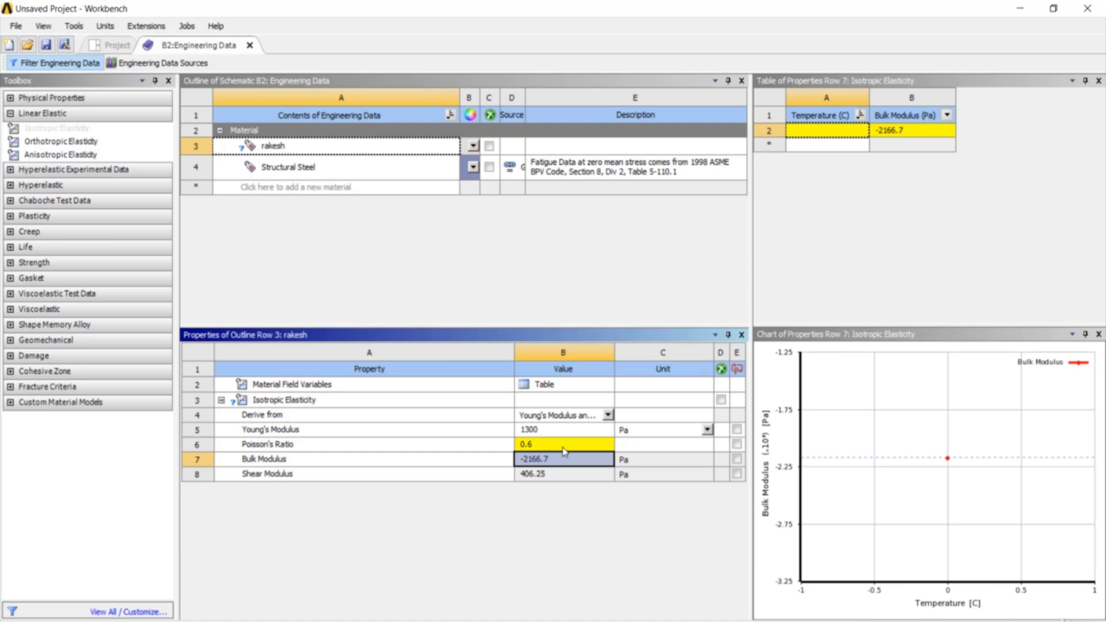
Set the custom material's Poisson's Ratio to 0.3.
click(570, 445)
text(0)
text(.3)
key(Return)
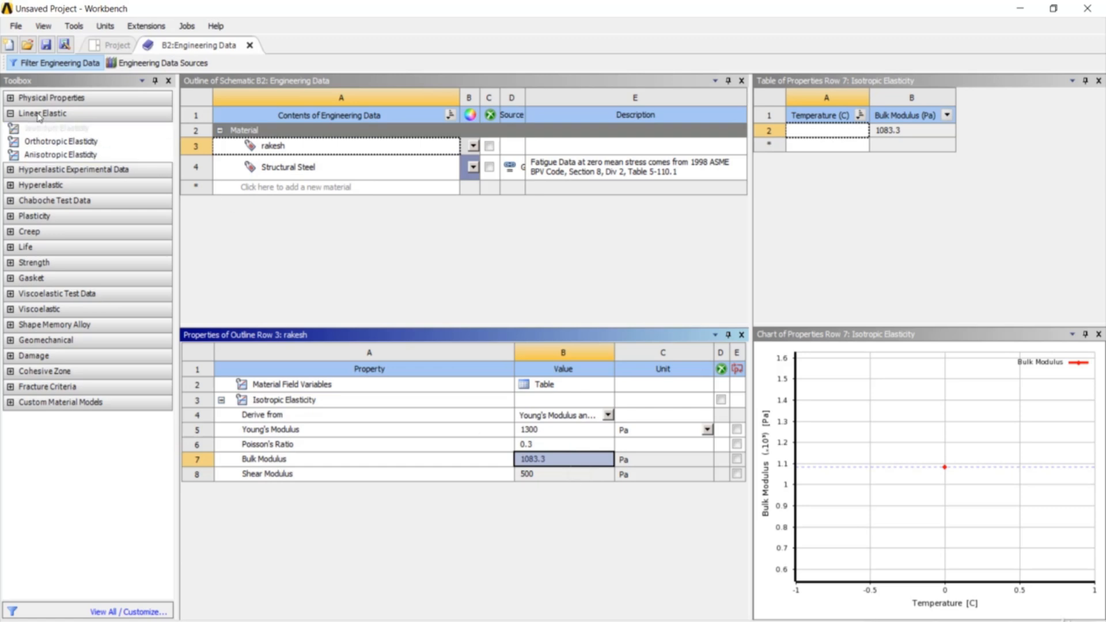
Add the Density physical property to the custom material.
click(11, 99)
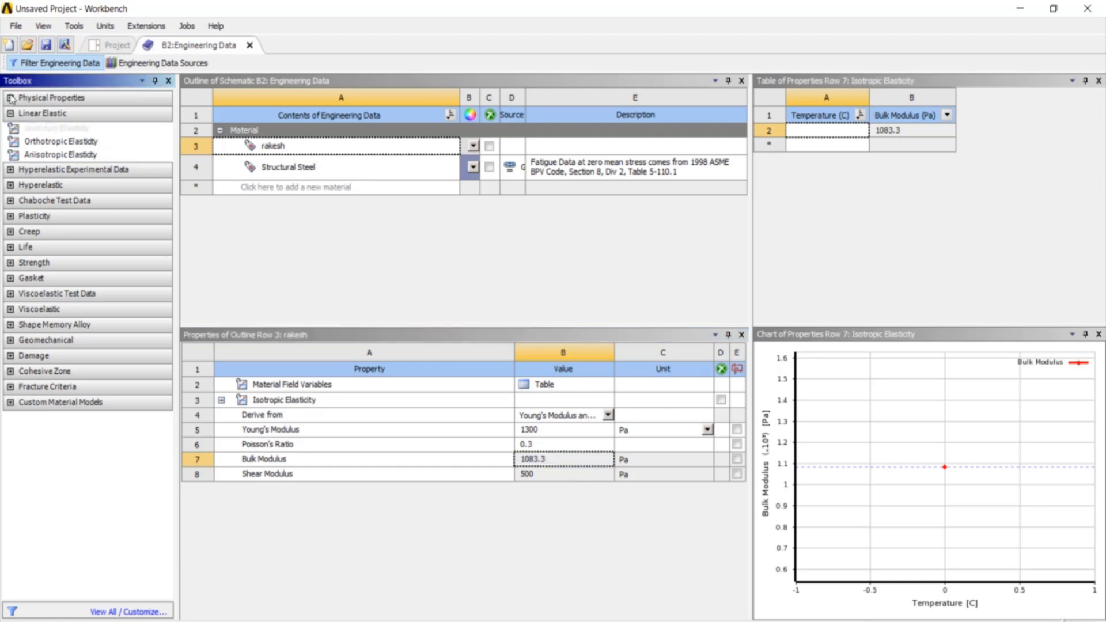
click(10, 98)
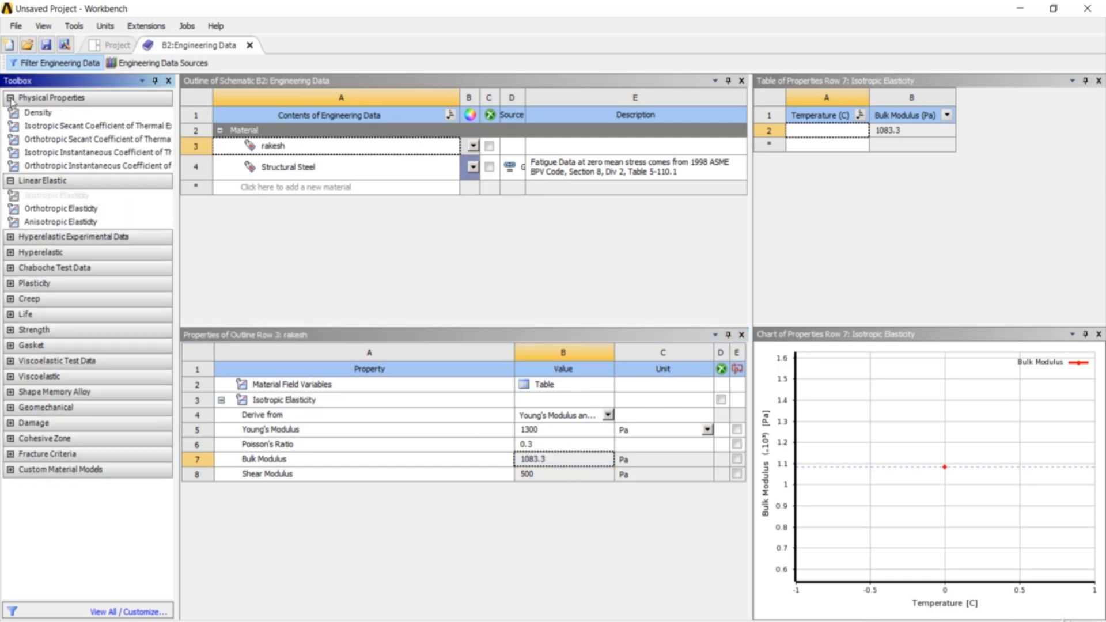
drag(32, 118, 417, 153)
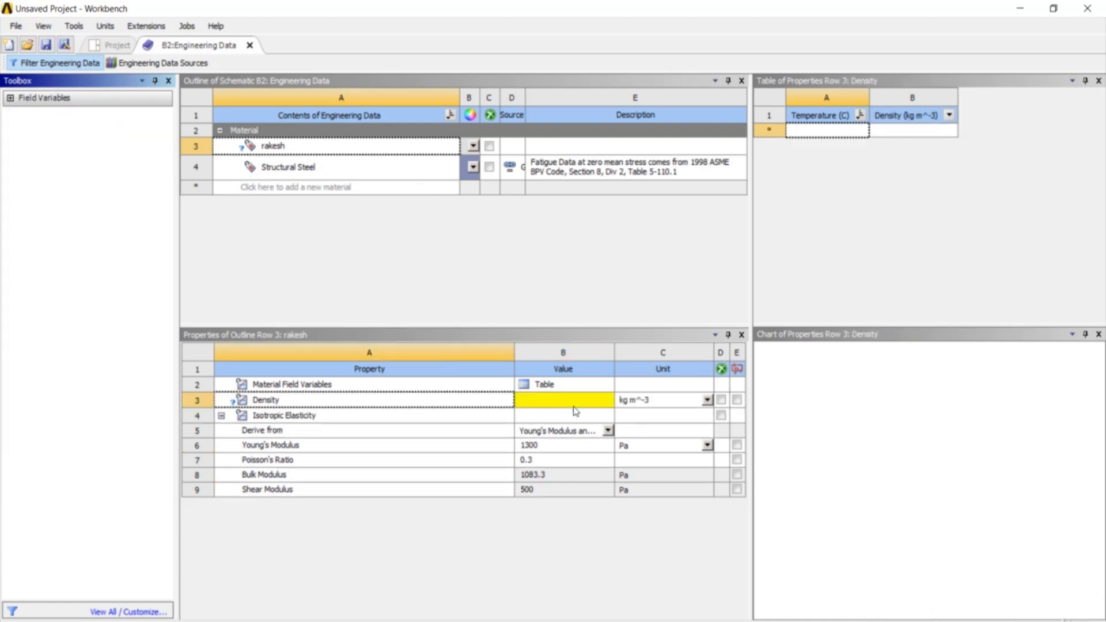
Review the available density units, then set the custom material's Density to 23 kg m^-3.
click(577, 403)
click(656, 400)
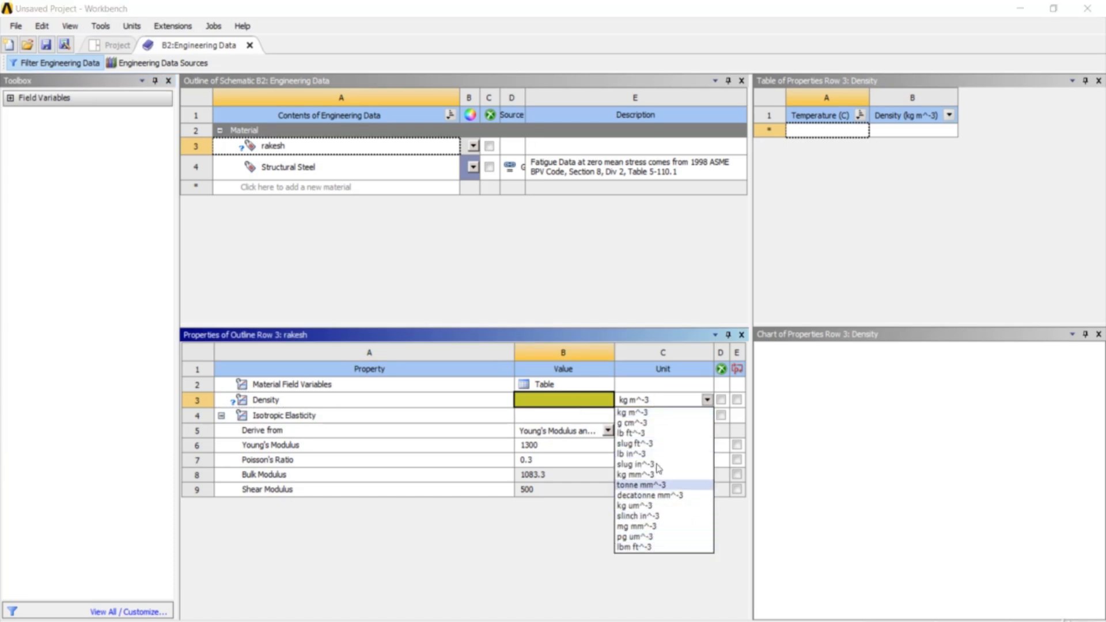
click(555, 399)
text(23)
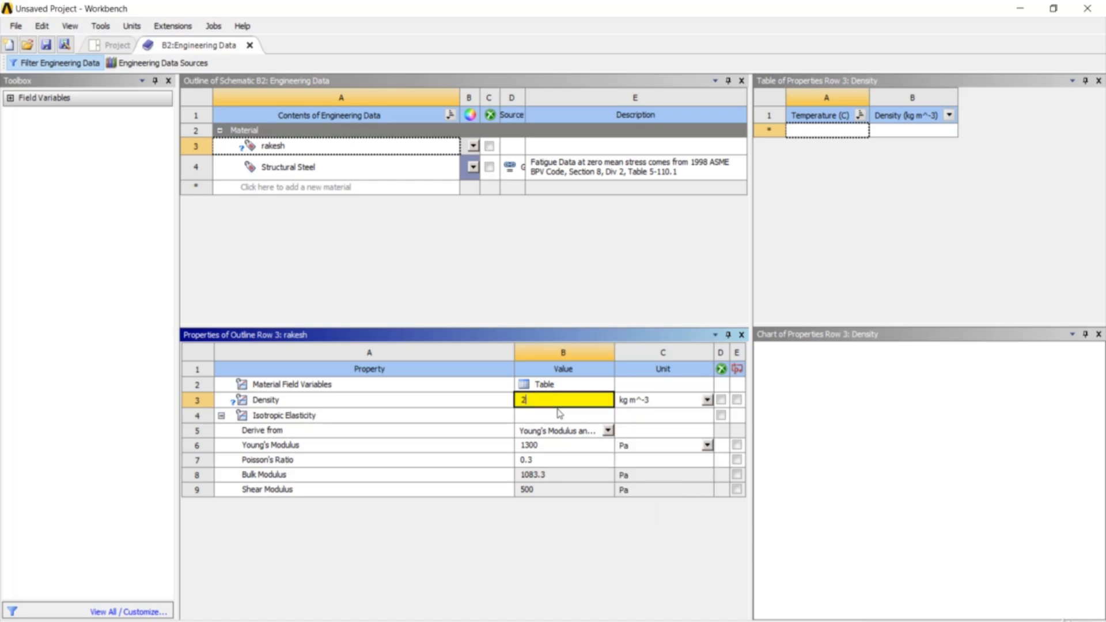
click(559, 413)
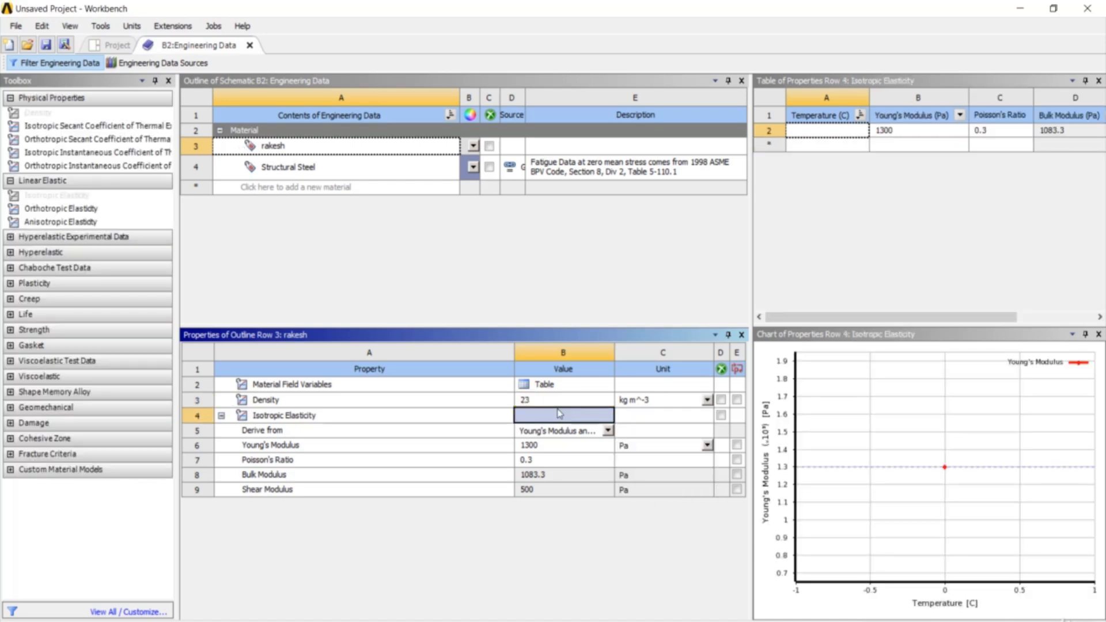